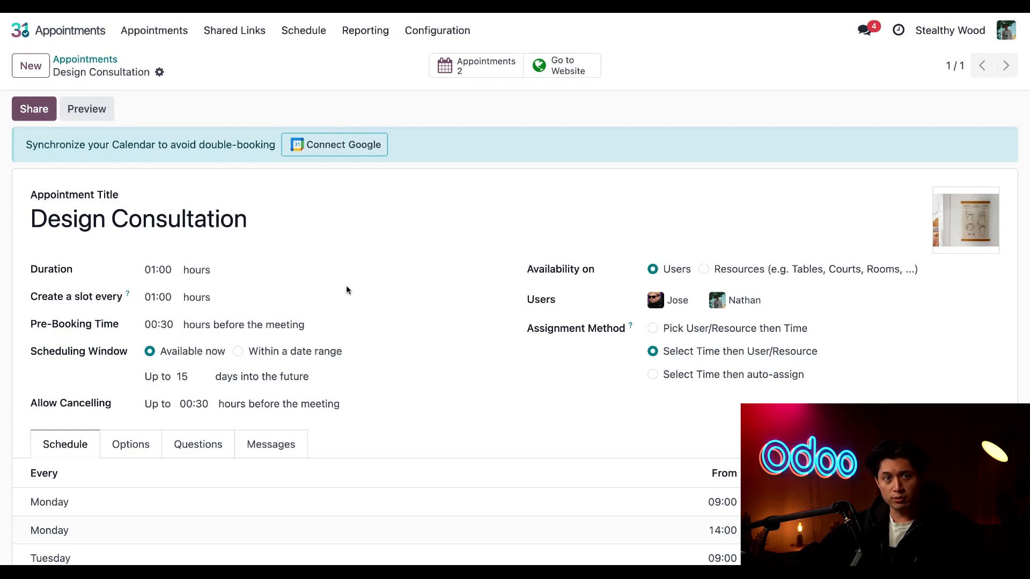
# - Enable Create Opportunities in the options of the Design Consultation appointment type
pyautogui.scroll(-3, 346, 290)
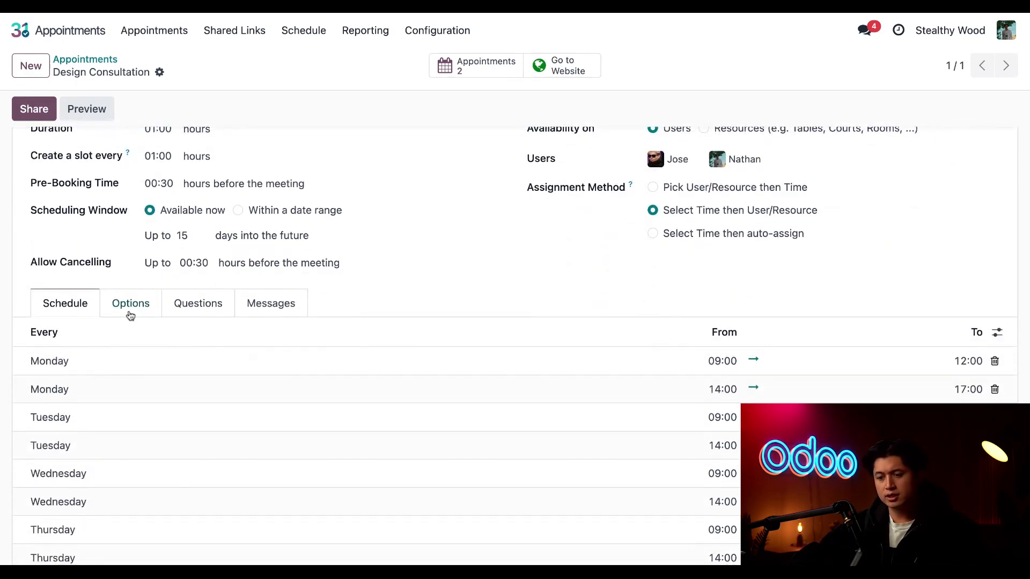
pyautogui.click(131, 309)
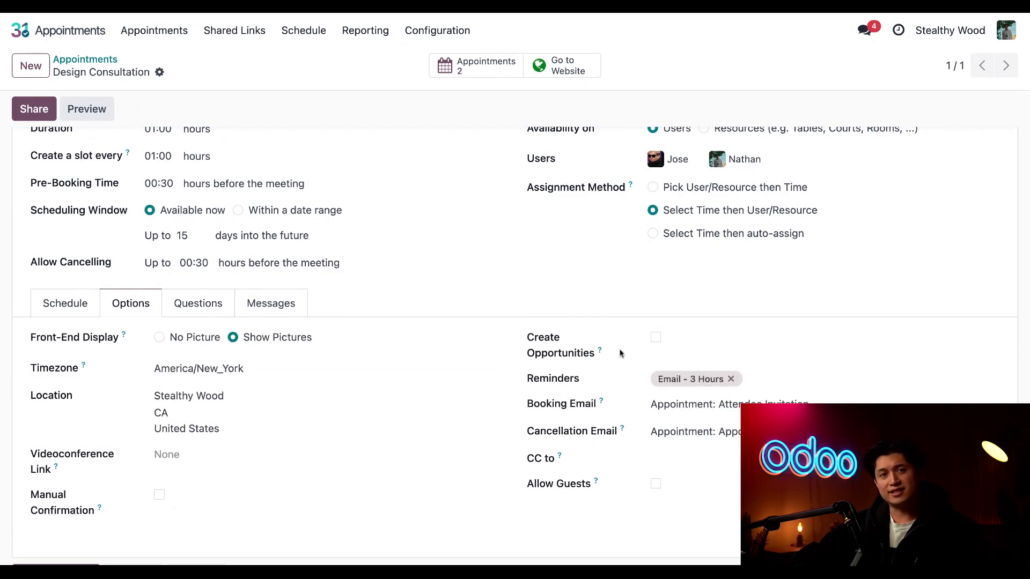
pyautogui.click(654, 338)
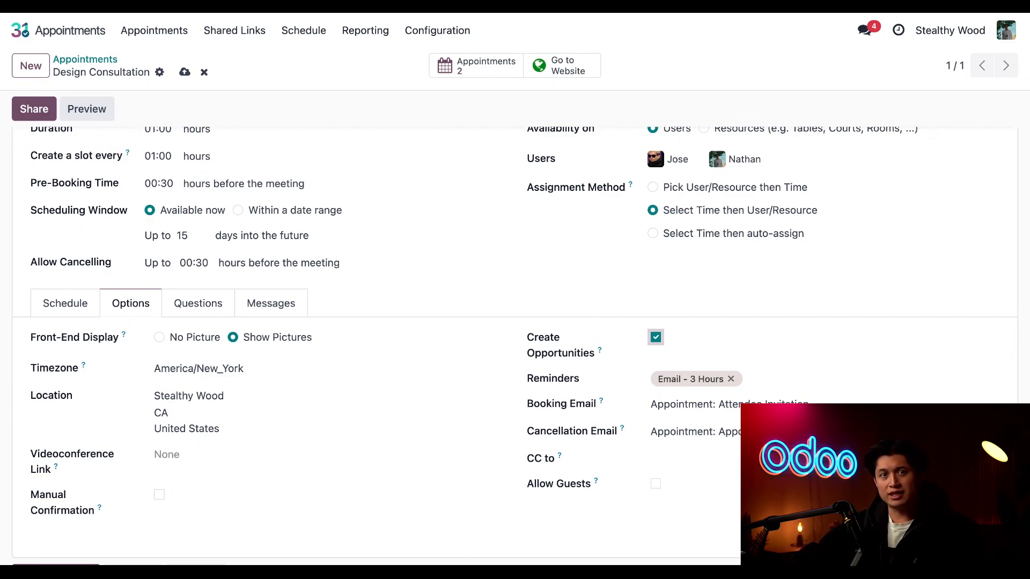
# - Add the booking question "What room are you shopping for?" with the Multi-line text answer type, and save it to start another question
pyautogui.click(220, 303)
pyautogui.scroll(-2, 313, 382)
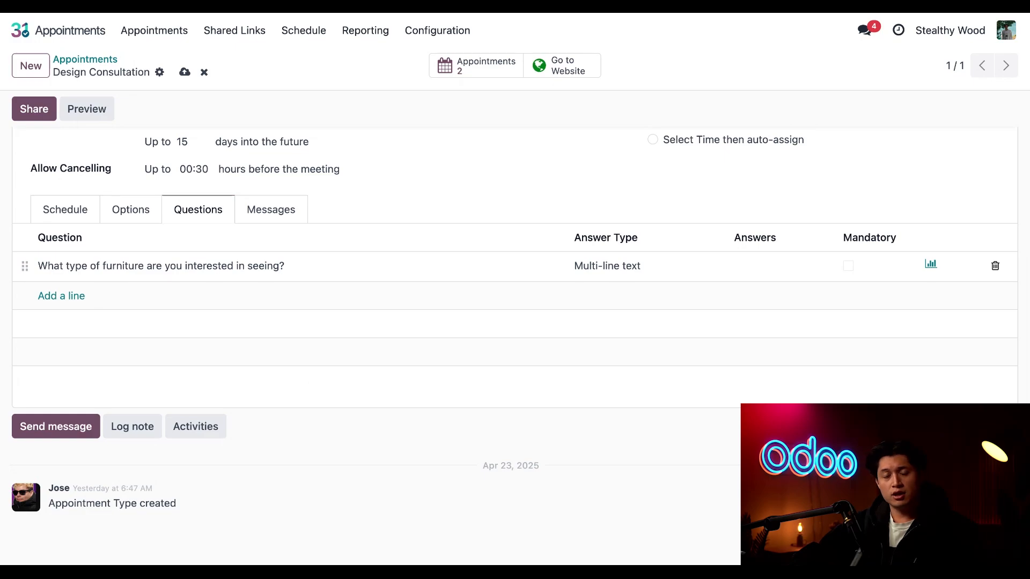
pyautogui.click(73, 298)
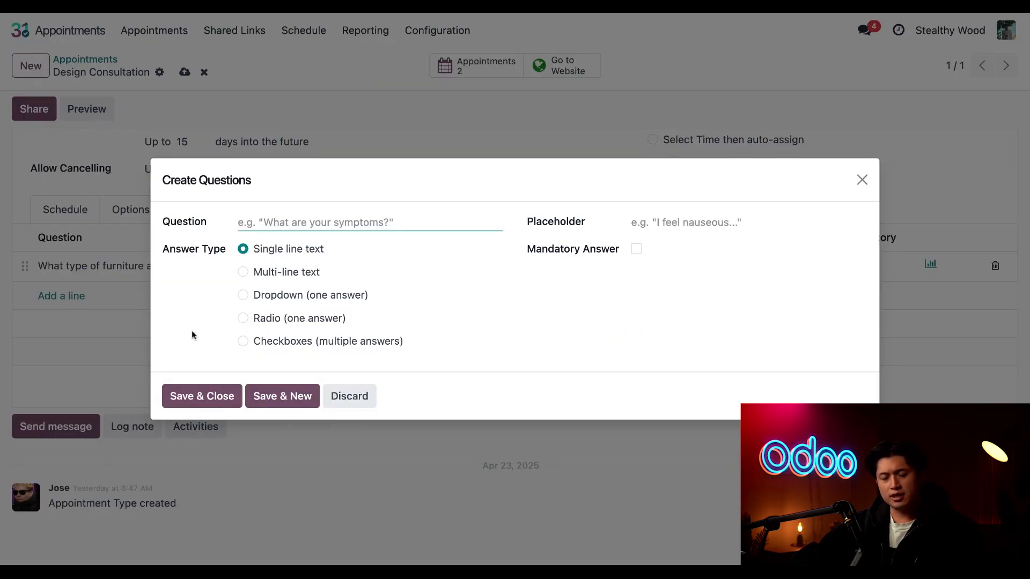
pyautogui.write('Wha')
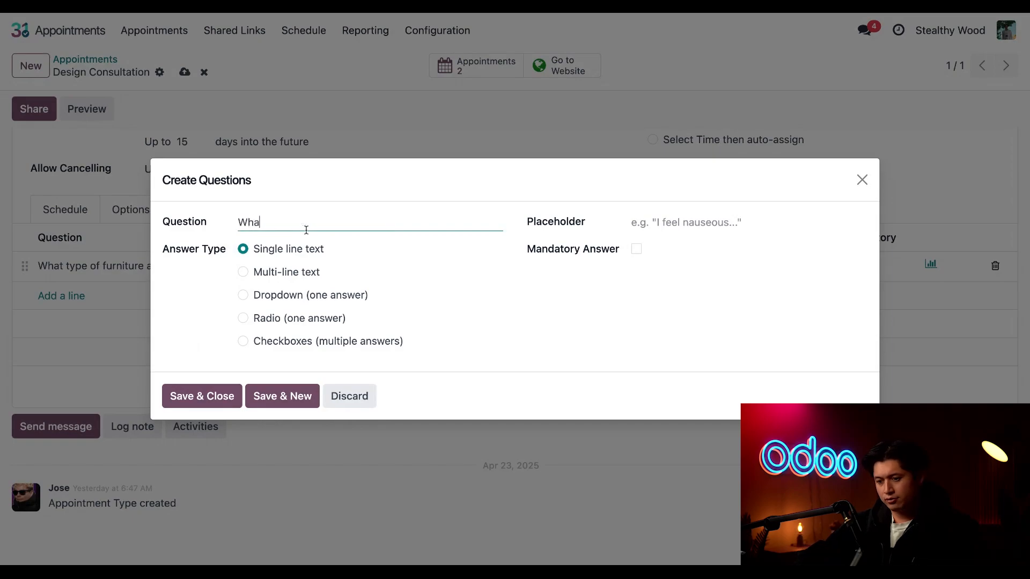
pyautogui.write('t room a')
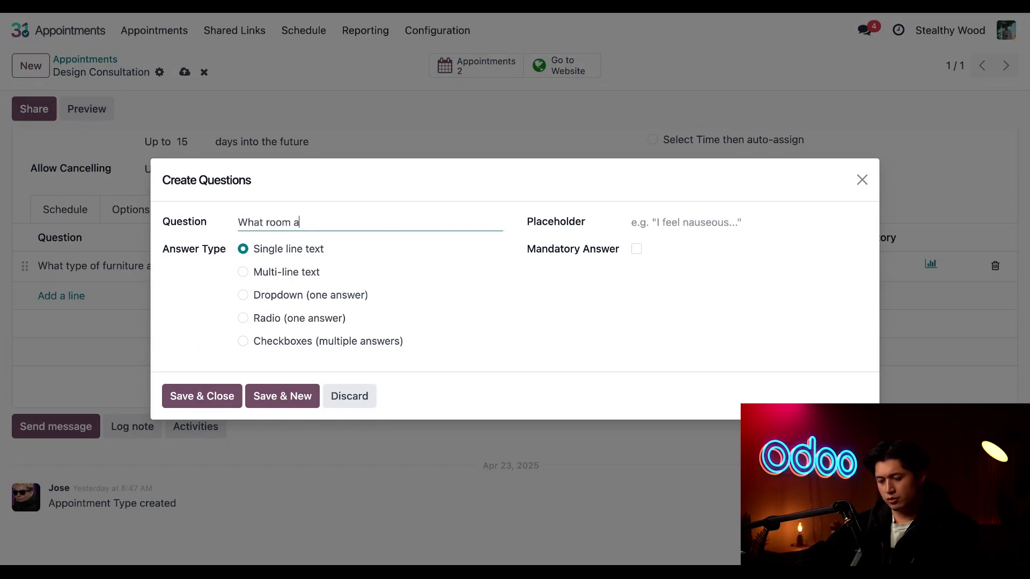
pyautogui.write('re you shopping for?')
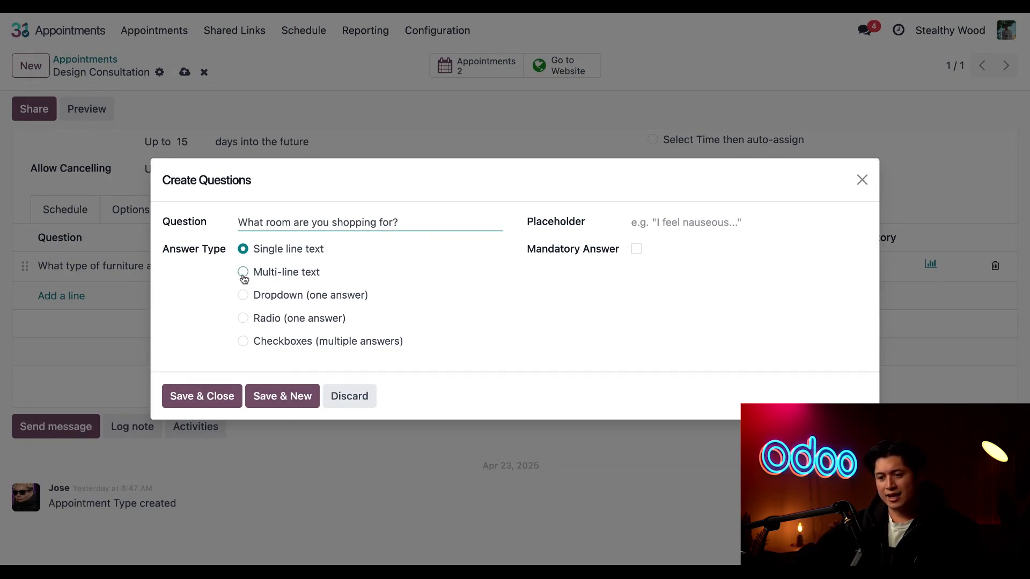
pyautogui.click(243, 273)
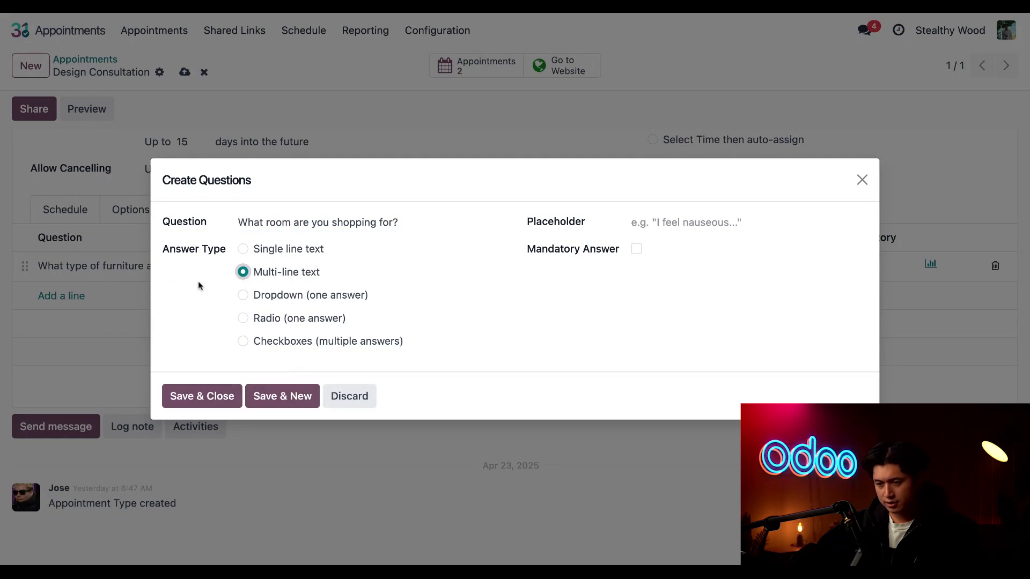
pyautogui.click(284, 396)
# - Add the question "Do you have a style or theme in mind?" as Multi-line text and save the appointment type
pyautogui.write('Do you have a style or theme in mind?')
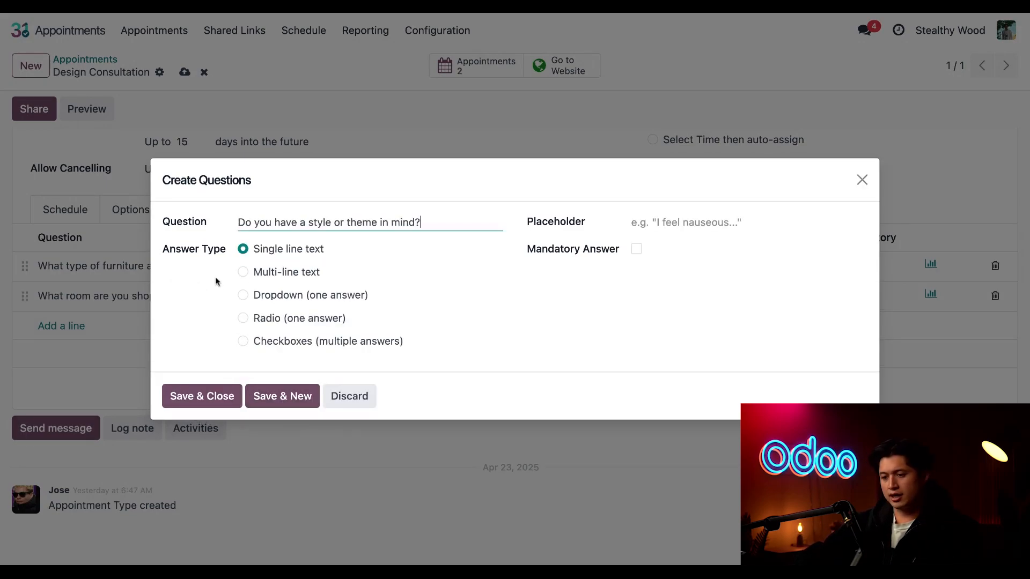
pyautogui.click(243, 273)
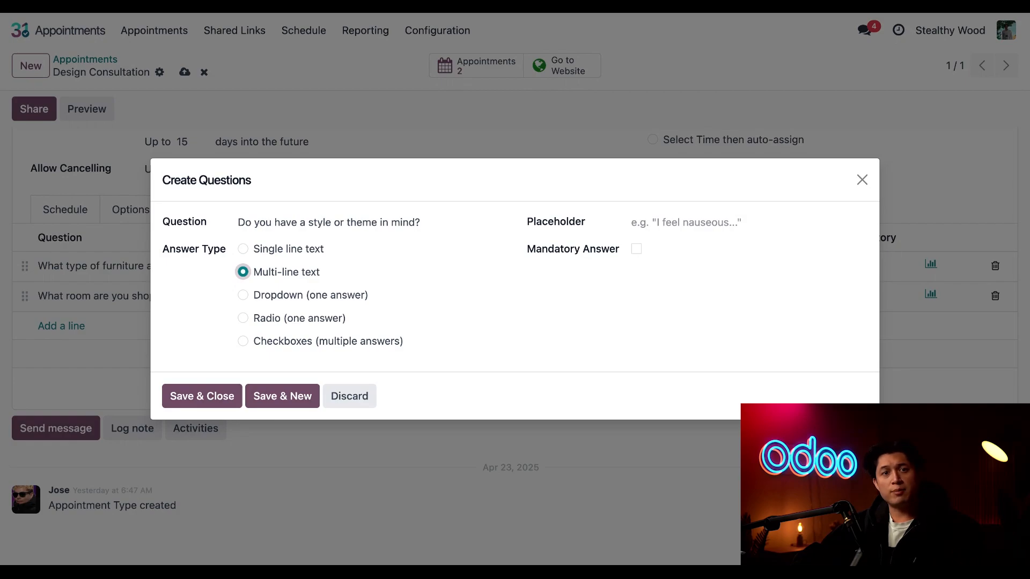
pyautogui.click(210, 402)
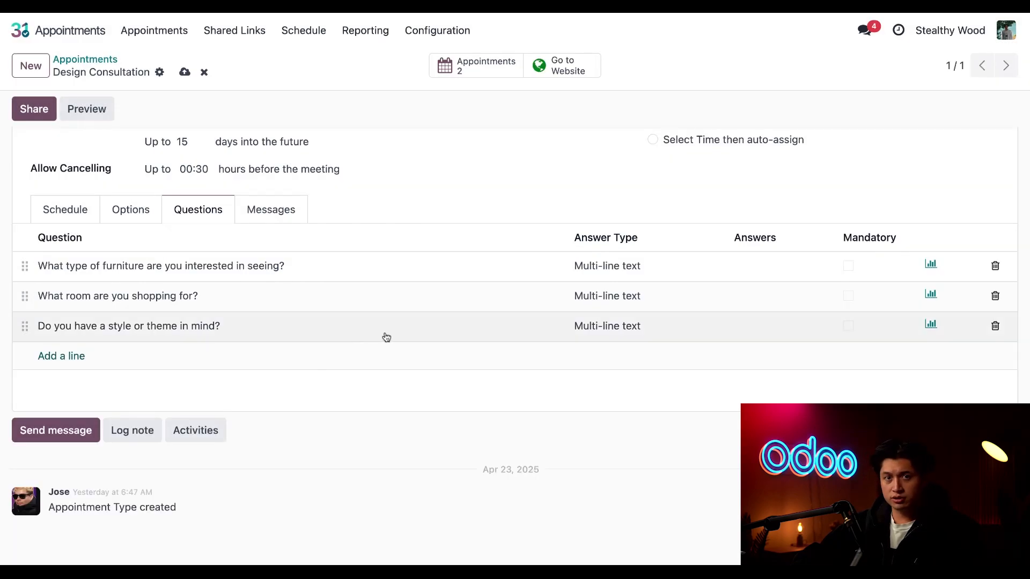
pyautogui.scroll(1, 423, 389)
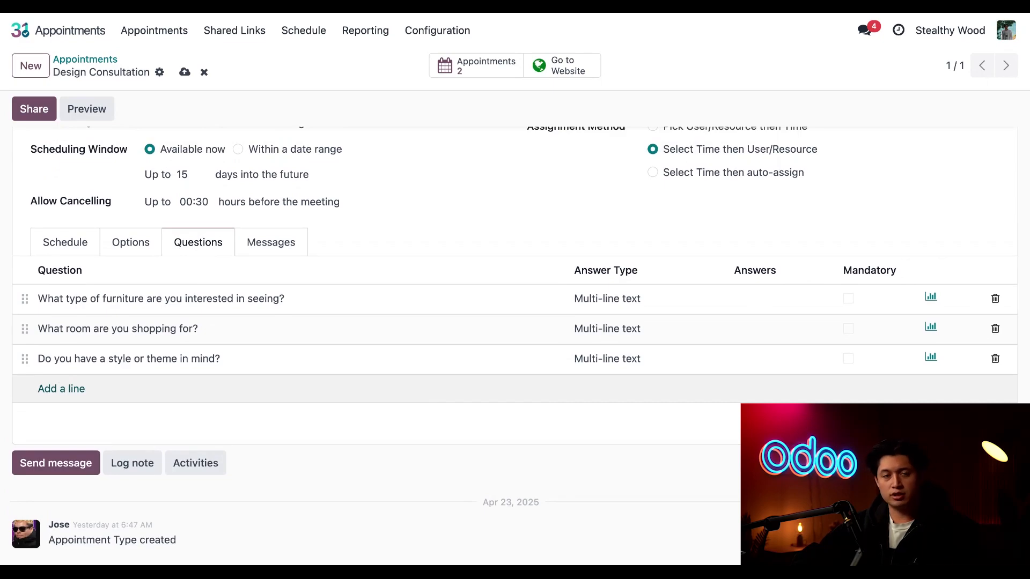
pyautogui.click(184, 73)
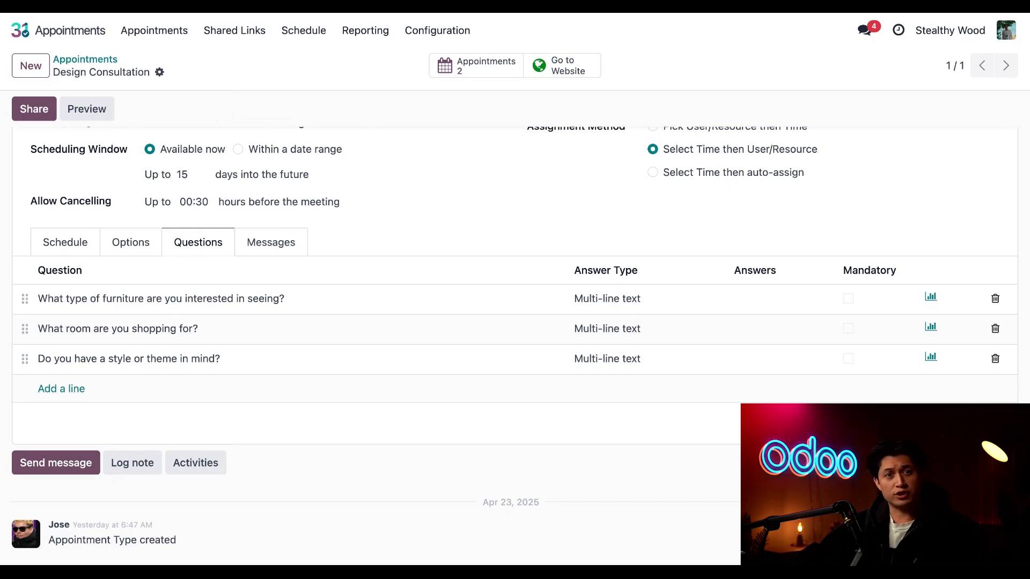
# - On the Design Consultation booking page, select April 29, 2025 at 3:00 PM, switch to the other consultant and confirm the slot
pyautogui.scroll(5, 514, 343)
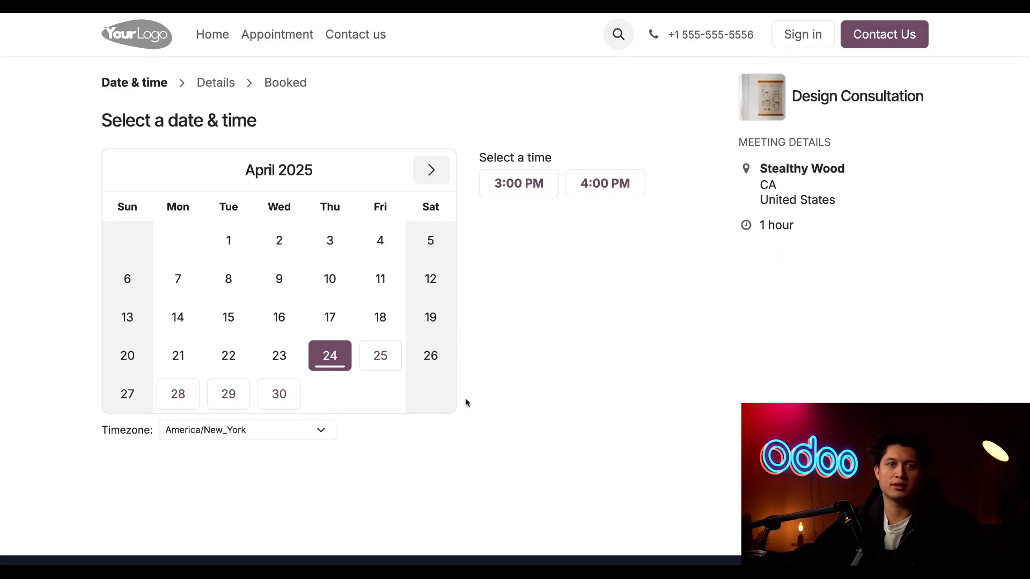
pyautogui.click(229, 397)
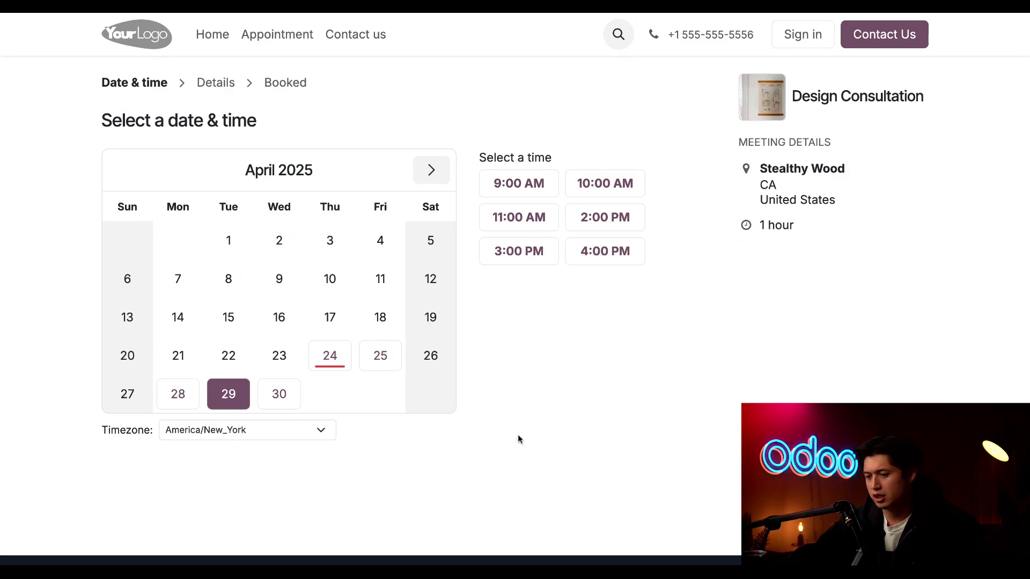
pyautogui.click(518, 250)
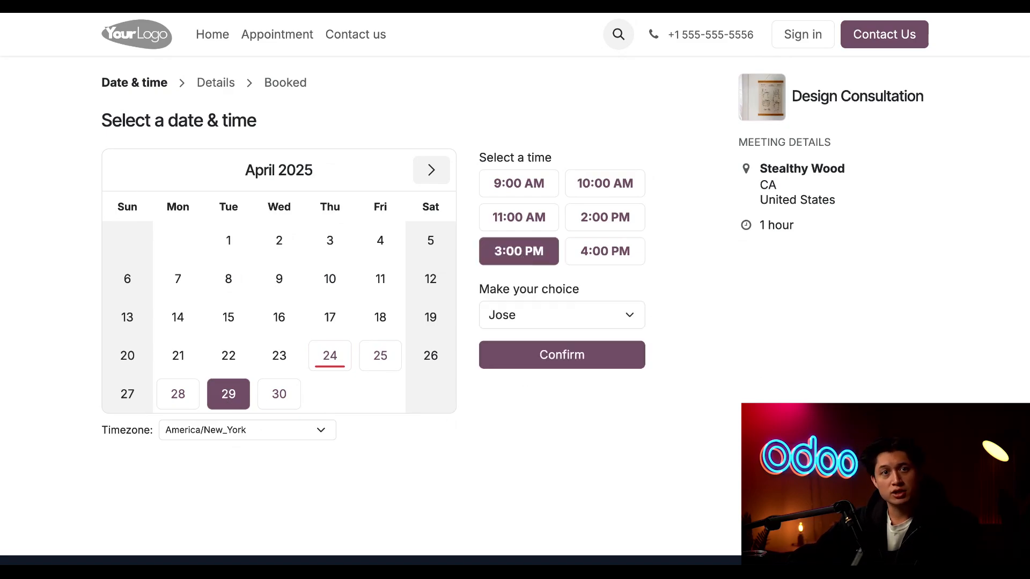
pyautogui.click(625, 323)
pyautogui.click(602, 333)
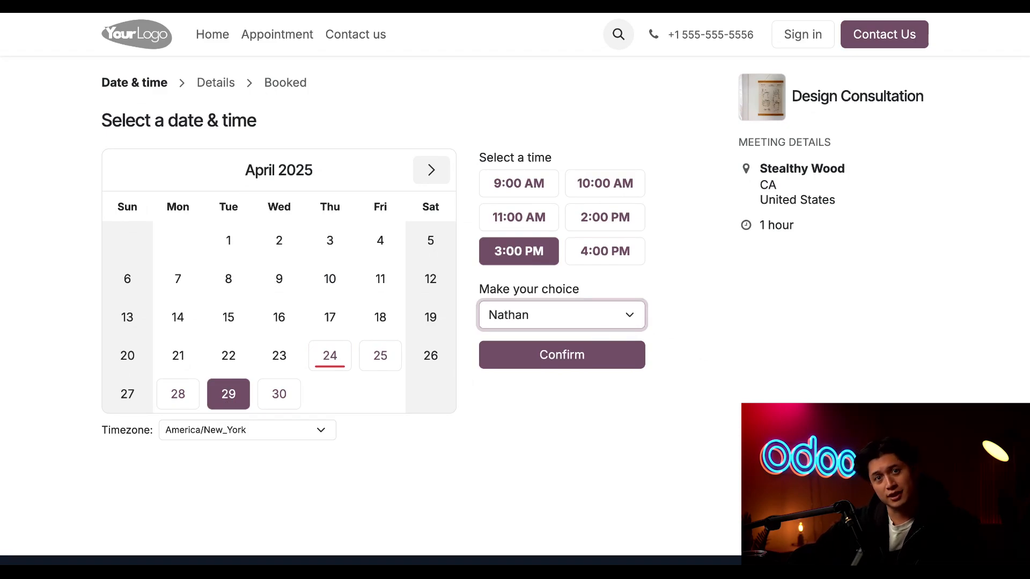
pyautogui.click(568, 362)
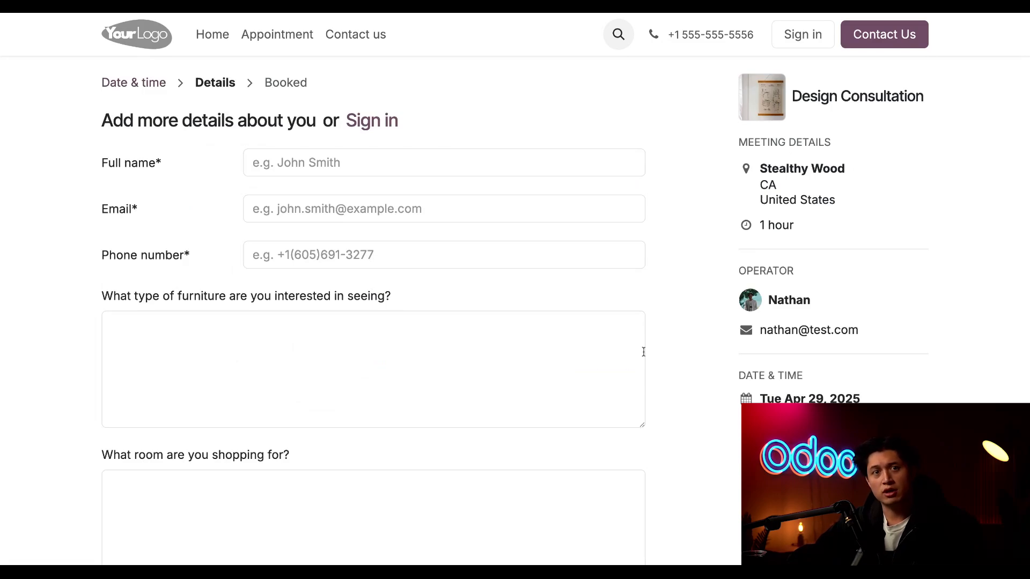
# - Fill in the customer's full name, email address and phone number in the booking details form
pyautogui.click(436, 169)
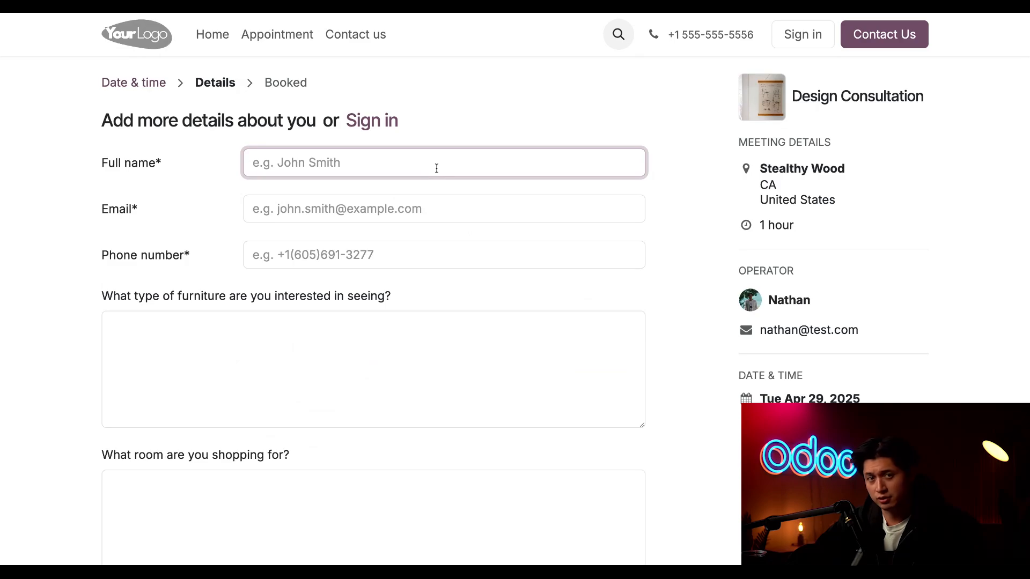
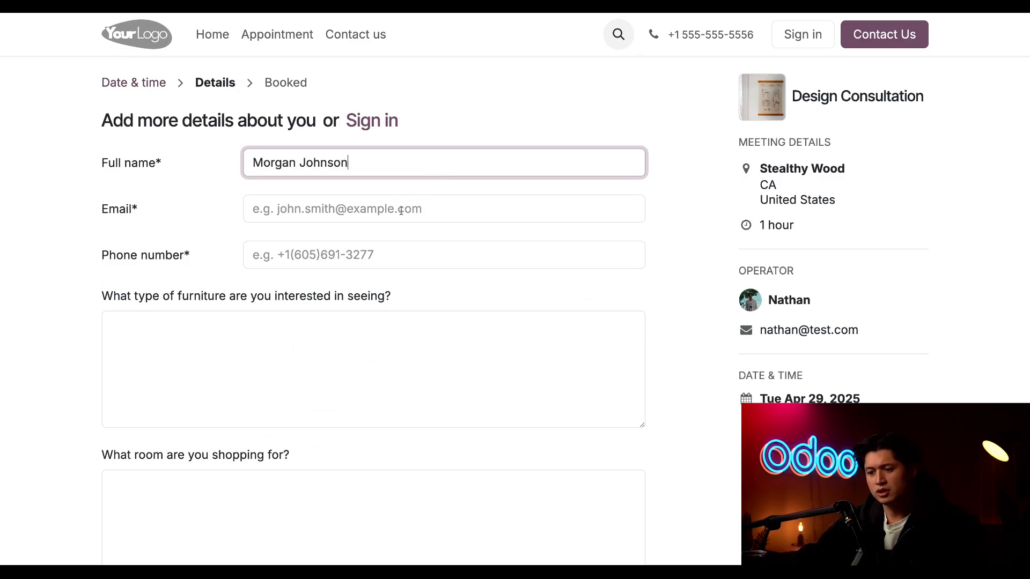
pyautogui.click(401, 212)
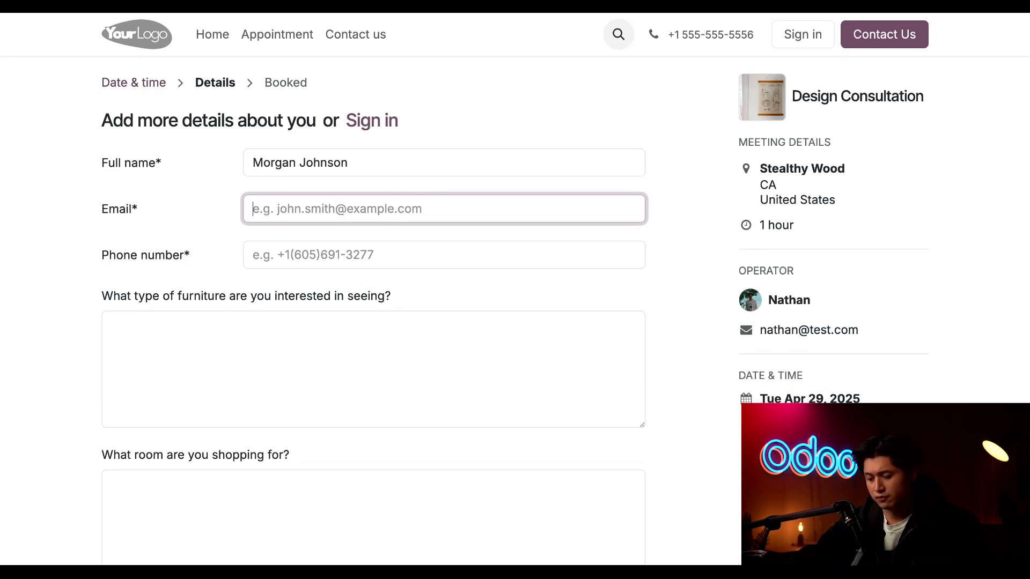
pyautogui.write('mj@test.com')
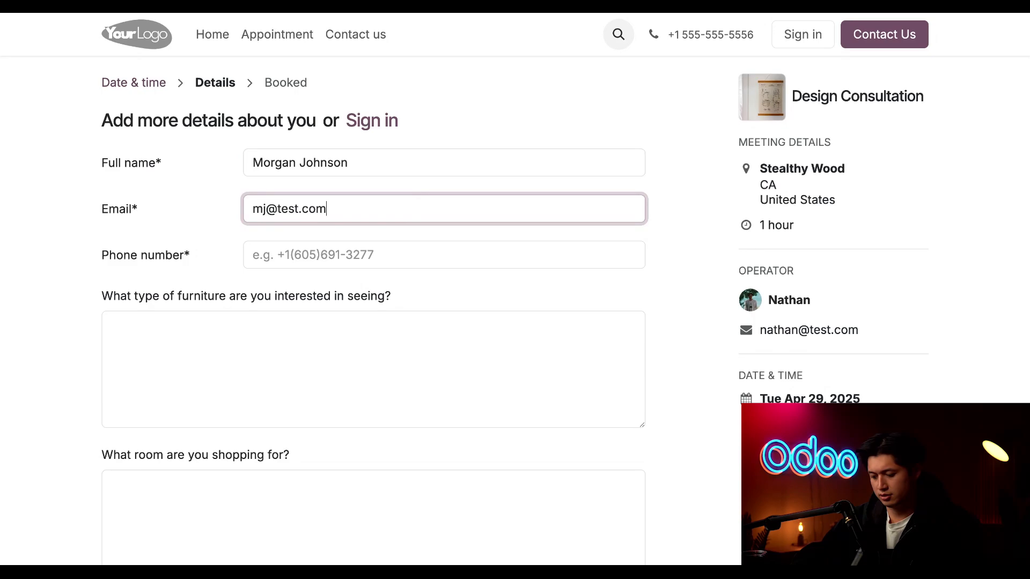
pyautogui.click(382, 257)
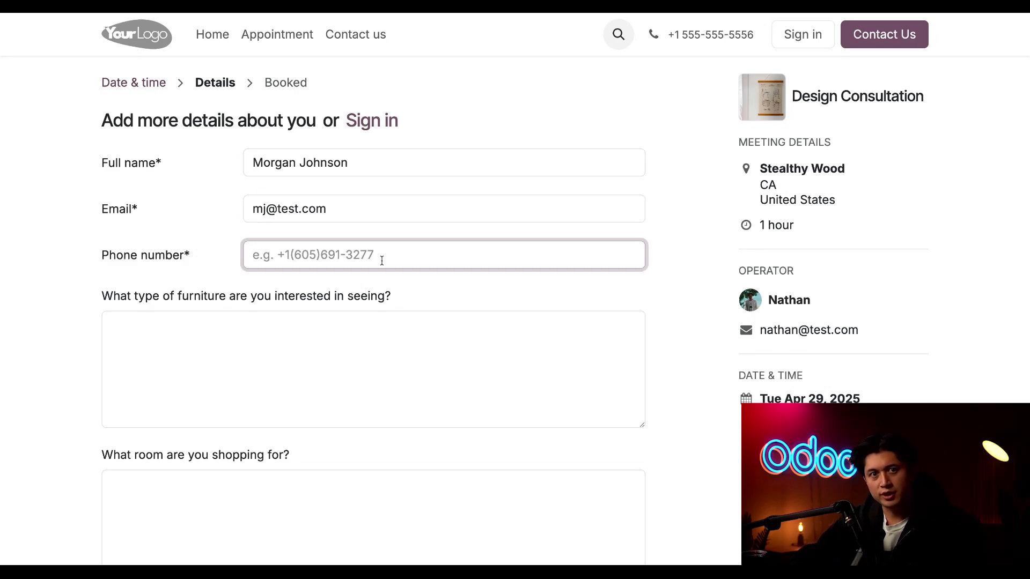
pyautogui.write('55555')
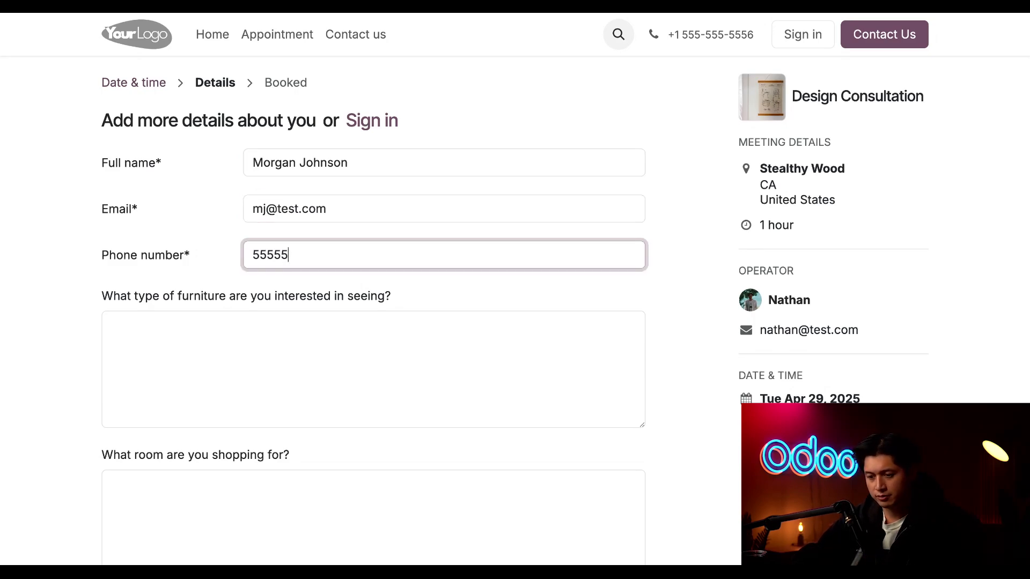
pyautogui.write('55555')
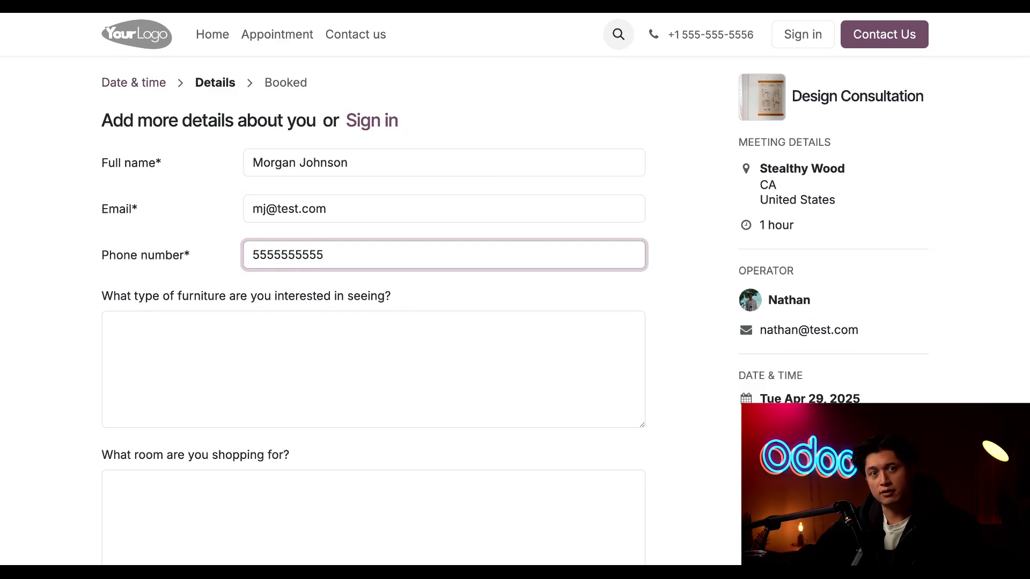
# - Answer the question about the type of furniture of interest with "Something modern and cool!"
pyautogui.scroll(-3, 376, 290)
pyautogui.scroll(-1, 197, 203)
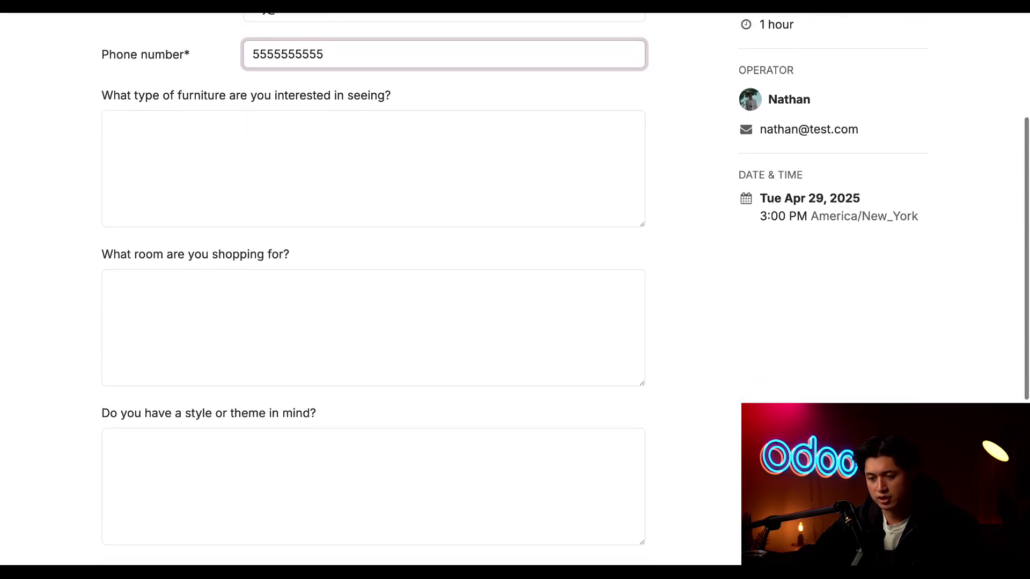
pyautogui.click(201, 203)
pyautogui.write('Someth')
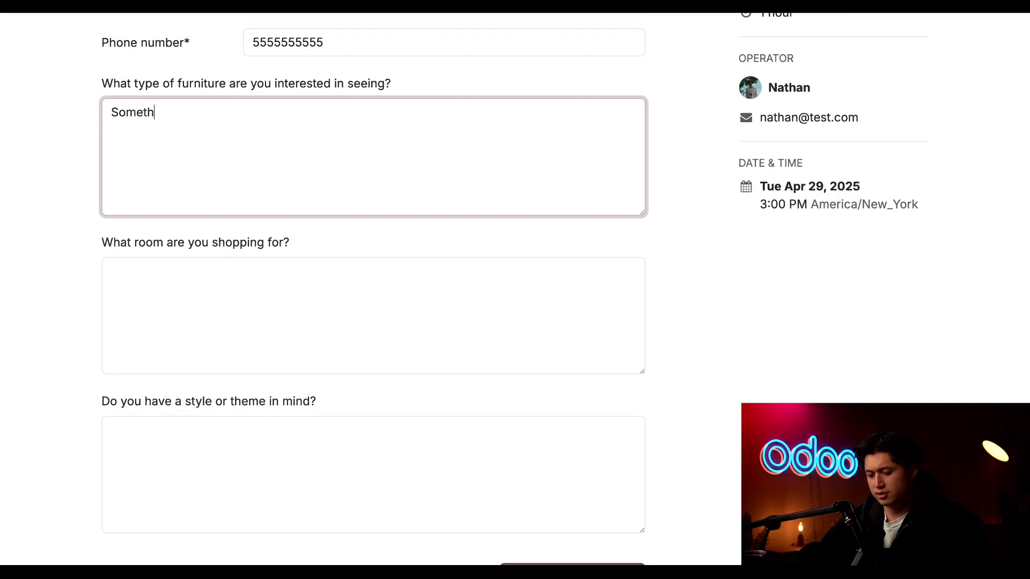
pyautogui.write('ing modern and cool!')
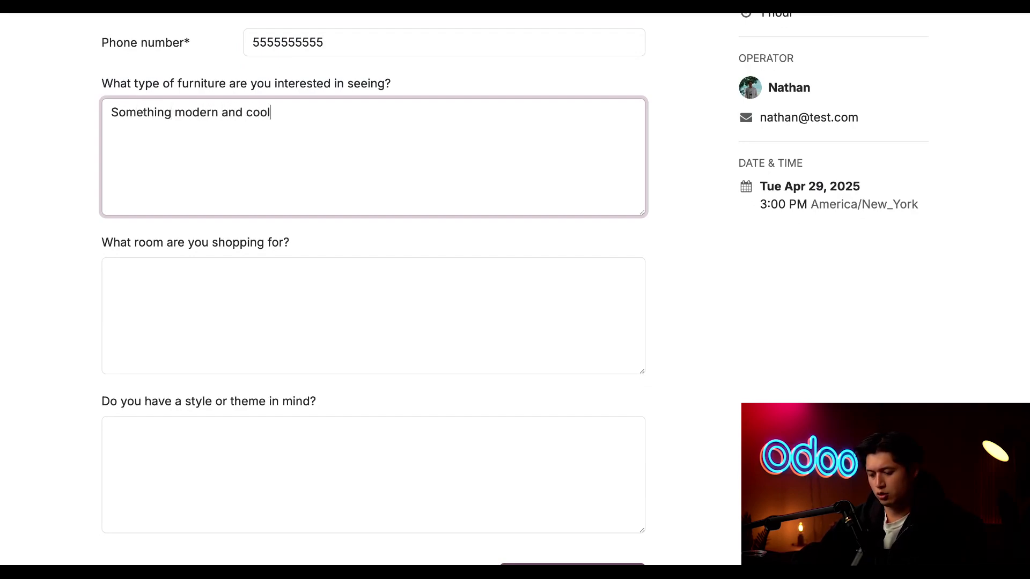
# - Answer the question about the room being shopped for with "The home office"
pyautogui.click(196, 330)
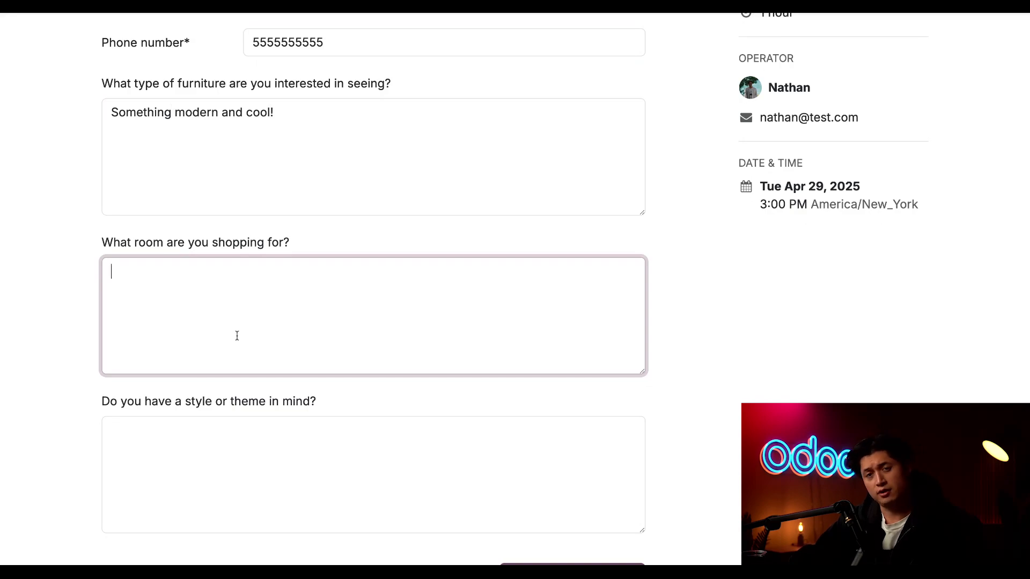
pyautogui.write('The ohme o')
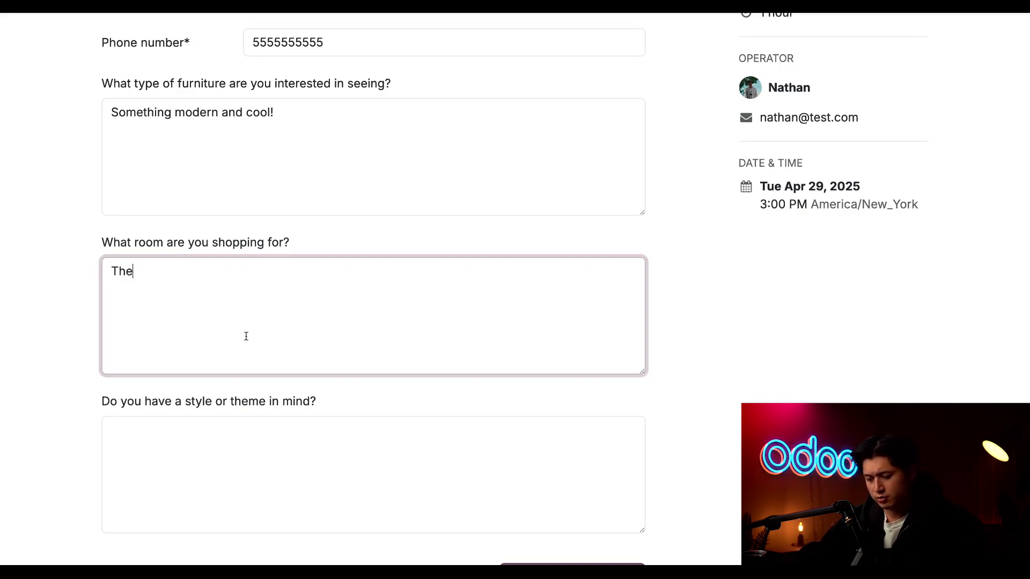
pyautogui.press('BackSpace')
pyautogui.press('BackSpace')
pyautogui.press('BackSpace')
pyautogui.press('BackSpace')
pyautogui.press('BackSpace')
pyautogui.press('BackSpace')
pyautogui.write('home office')
# - Answer the question about a style or theme in mind with "something not boring"
pyautogui.click(253, 458)
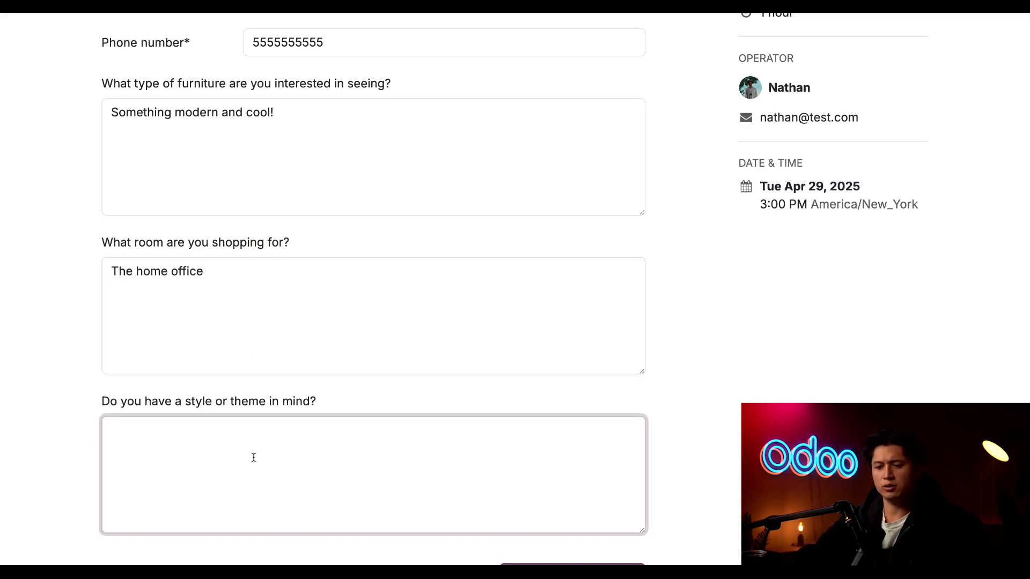
pyautogui.write('somethi')
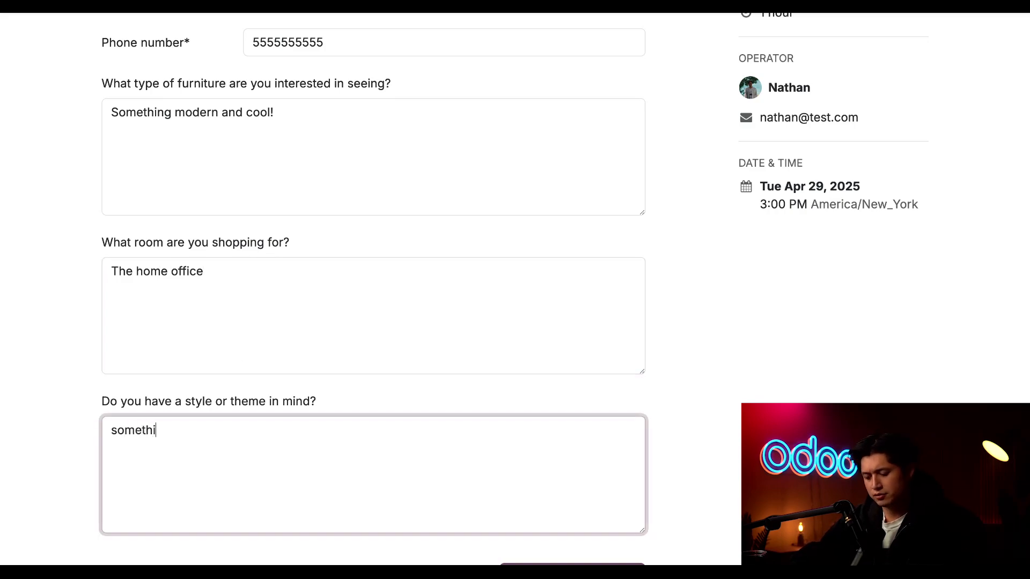
pyautogui.write('ng not boring')
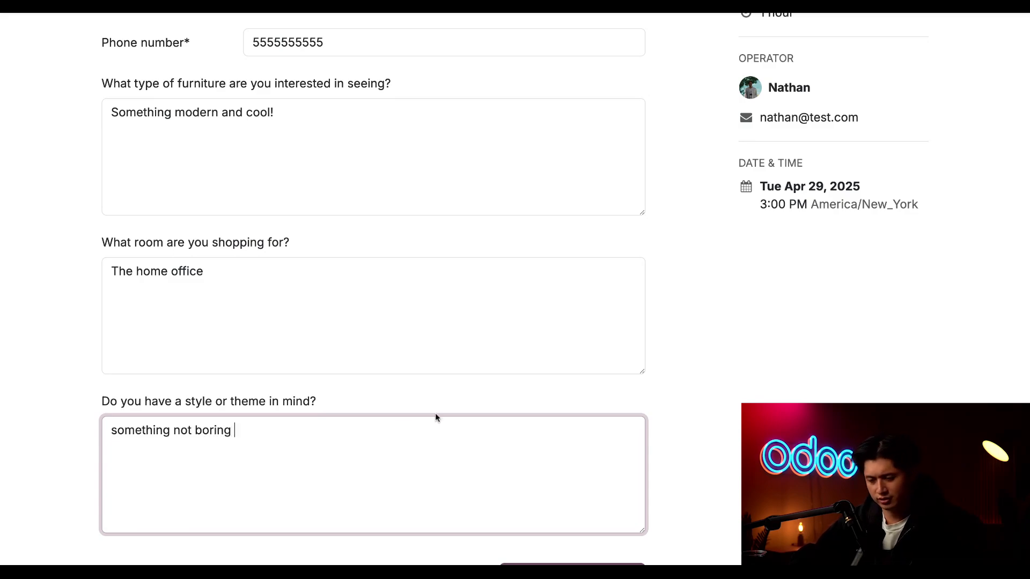
pyautogui.scroll(-4, 485, 341)
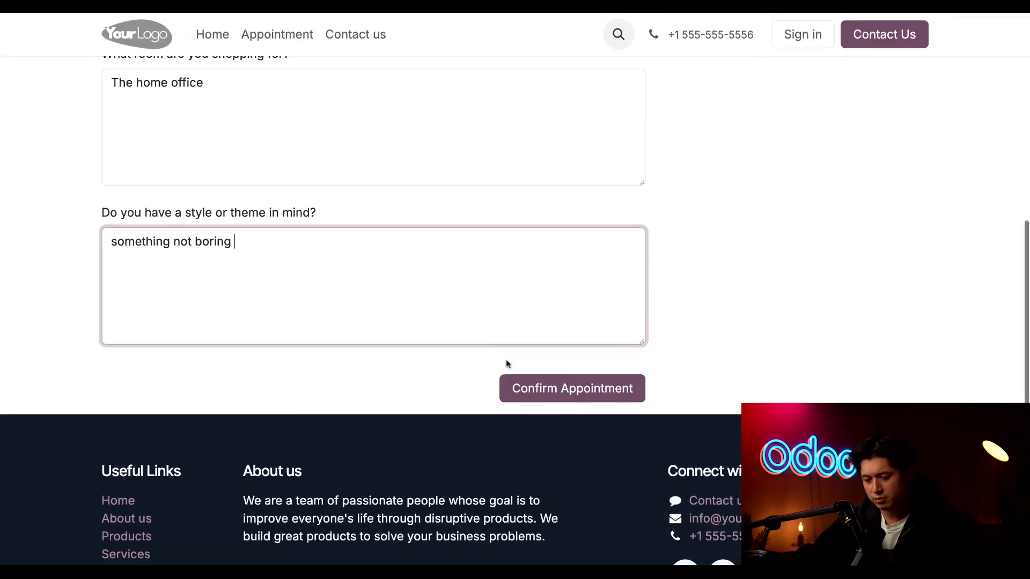
# - Confirm the Design Consultation appointment and review the booking's details and question answers
pyautogui.click(538, 390)
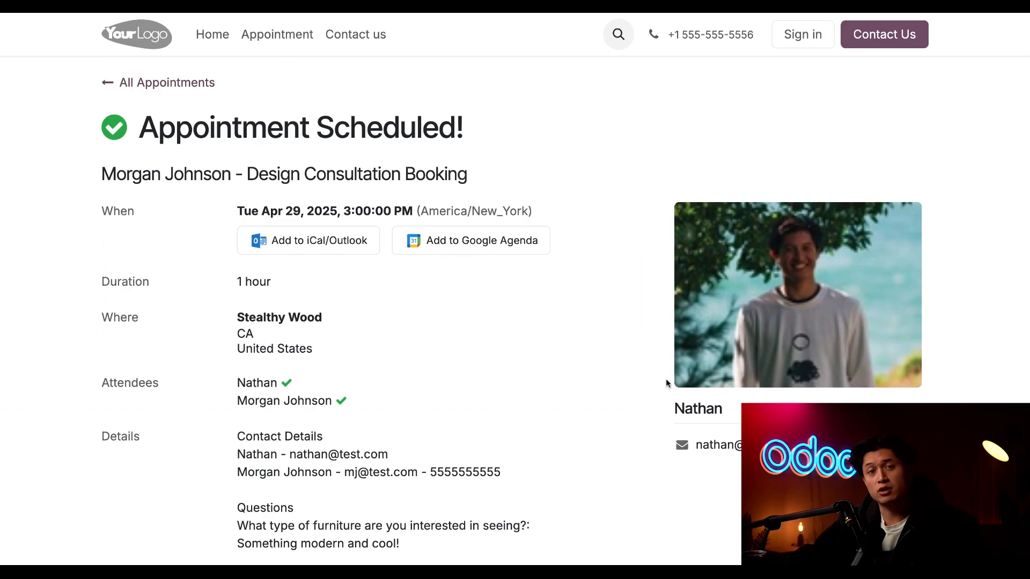
pyautogui.scroll(-2, 589, 401)
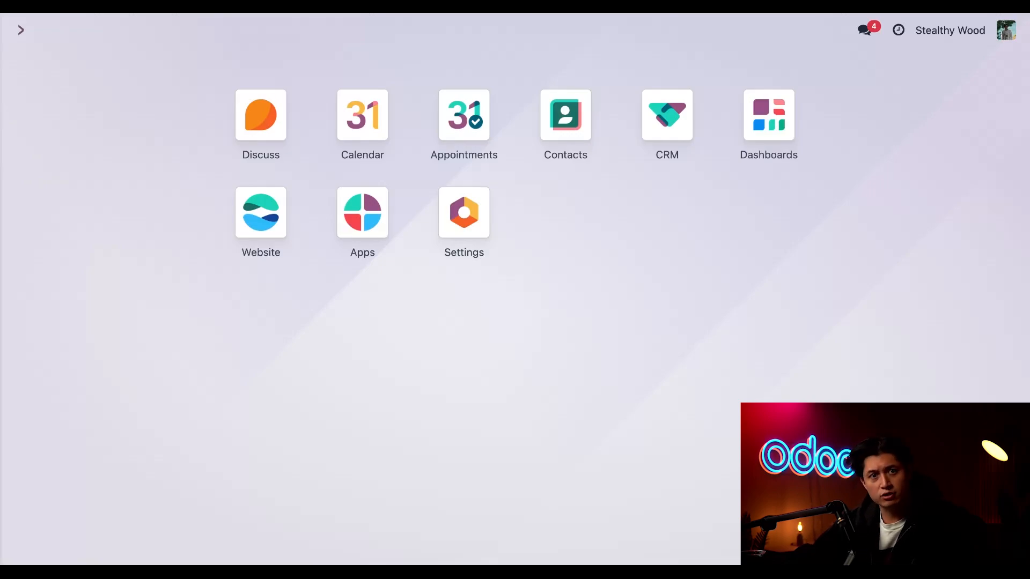
# - Open the Design Consultation Booking opportunity in the New stage of the CRM pipeline and review its internal notes and planned activities
pyautogui.click(676, 124)
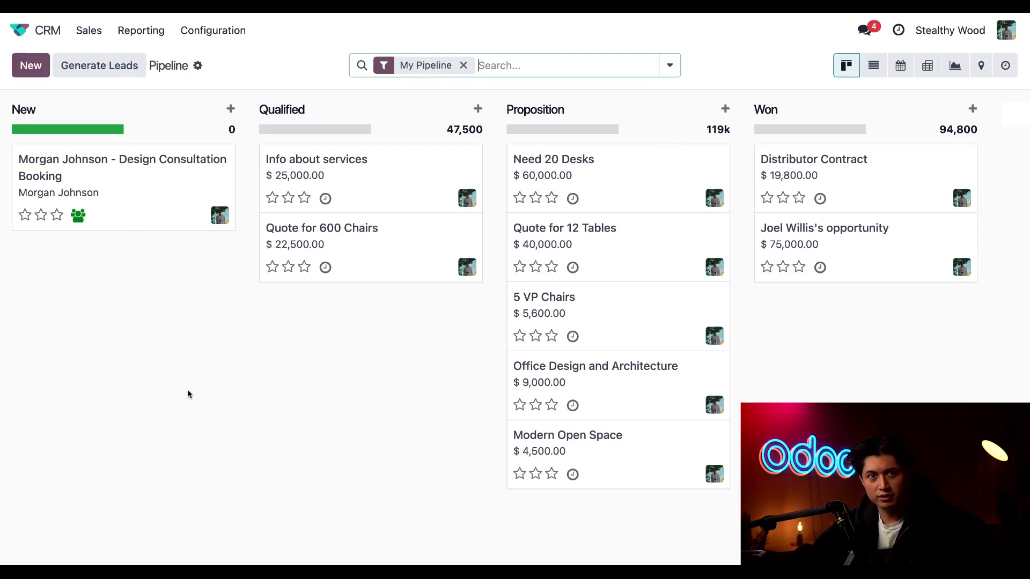
pyautogui.click(154, 233)
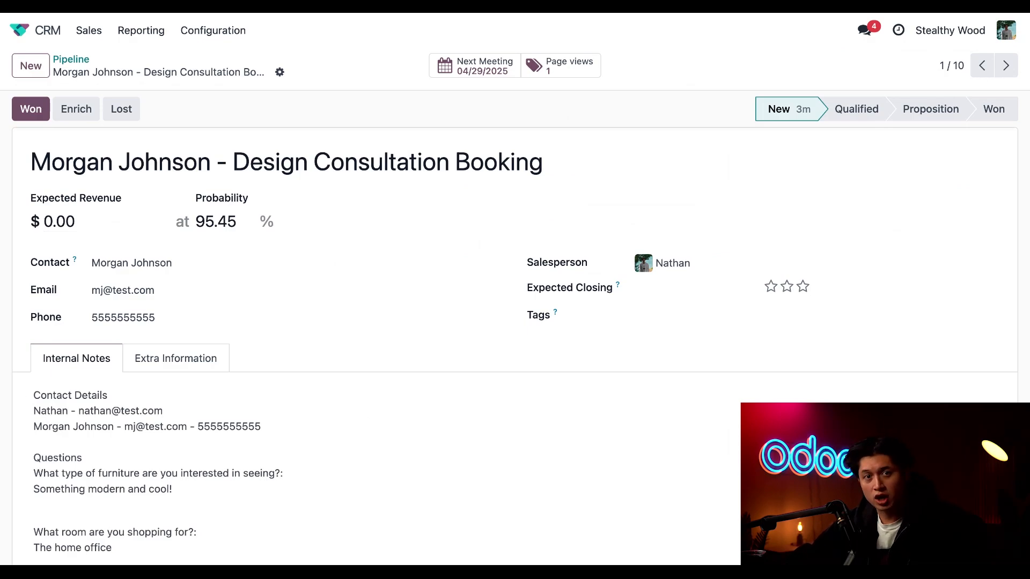
pyautogui.scroll(-3, 515, 343)
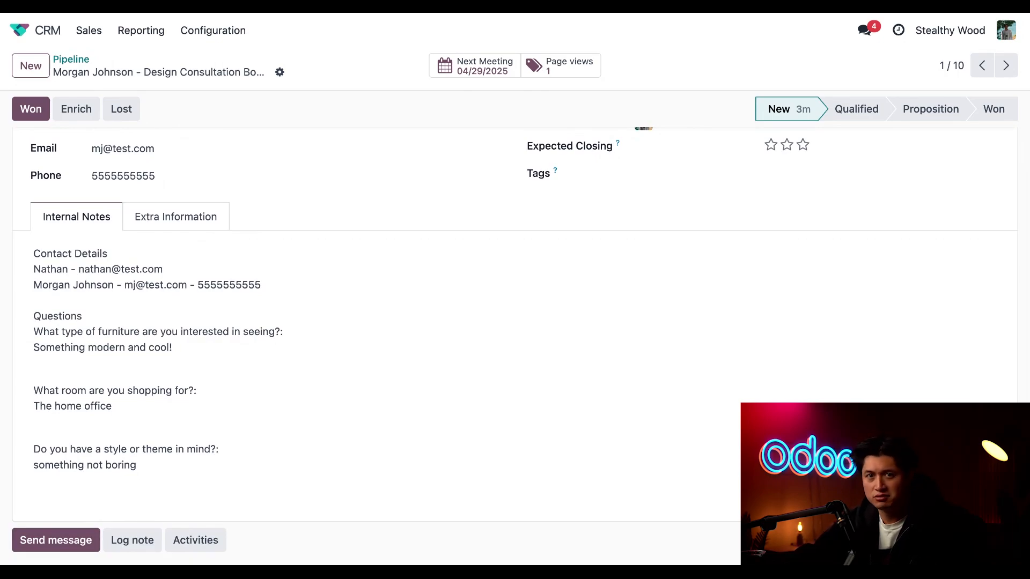
pyautogui.scroll(-5, 515, 321)
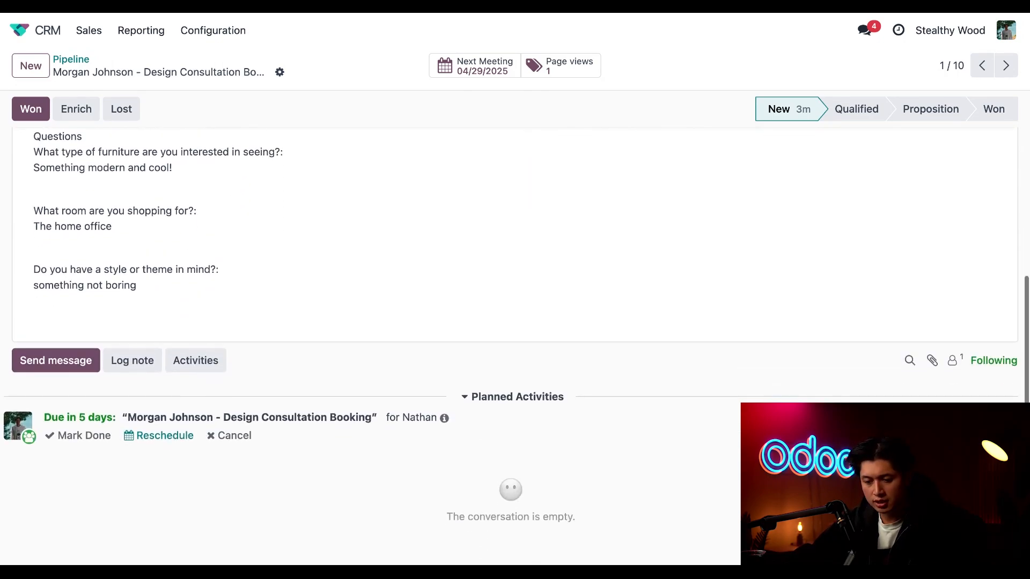